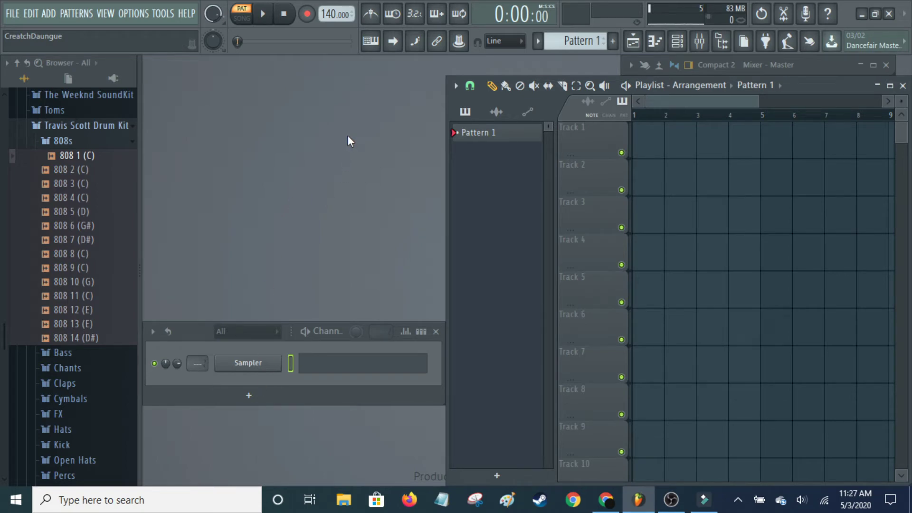
# Step: Open General settings via File > New from template > Change default template
pyautogui.click(19, 13)
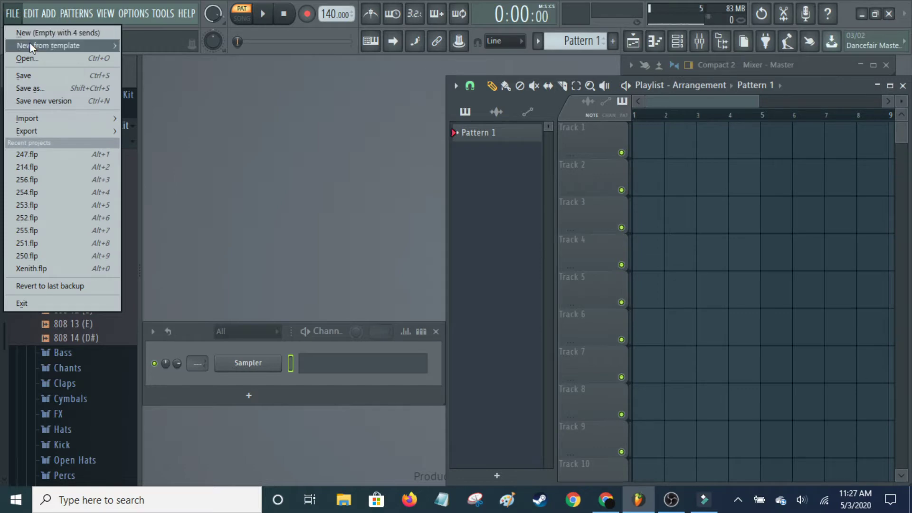
pyautogui.moveTo(48, 45)
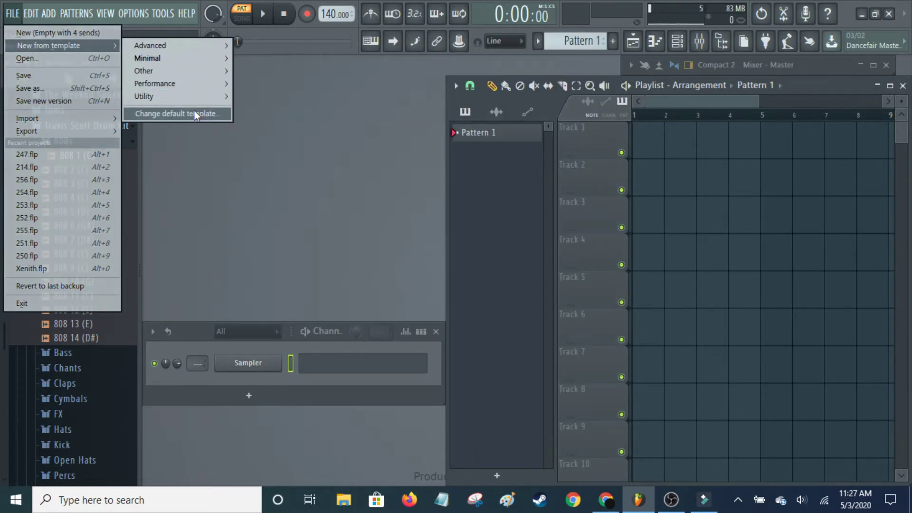
pyautogui.click(193, 113)
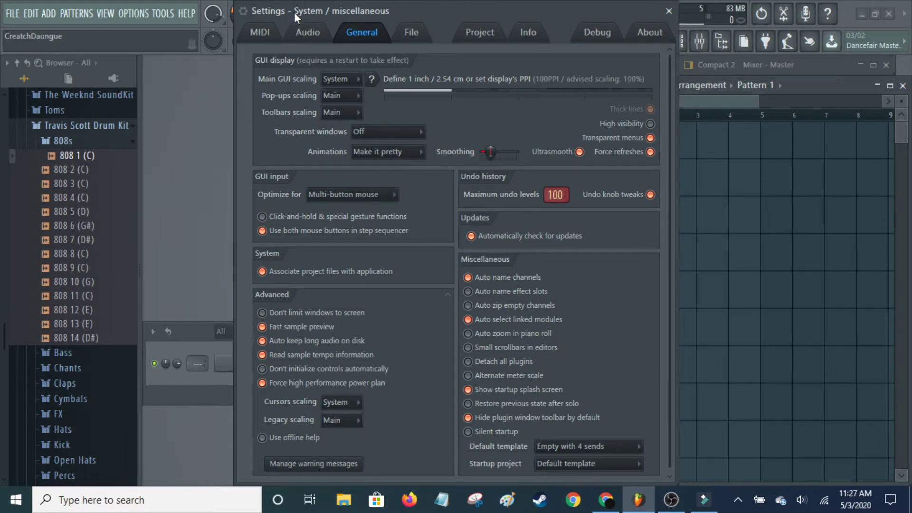
pyautogui.click(136, 14)
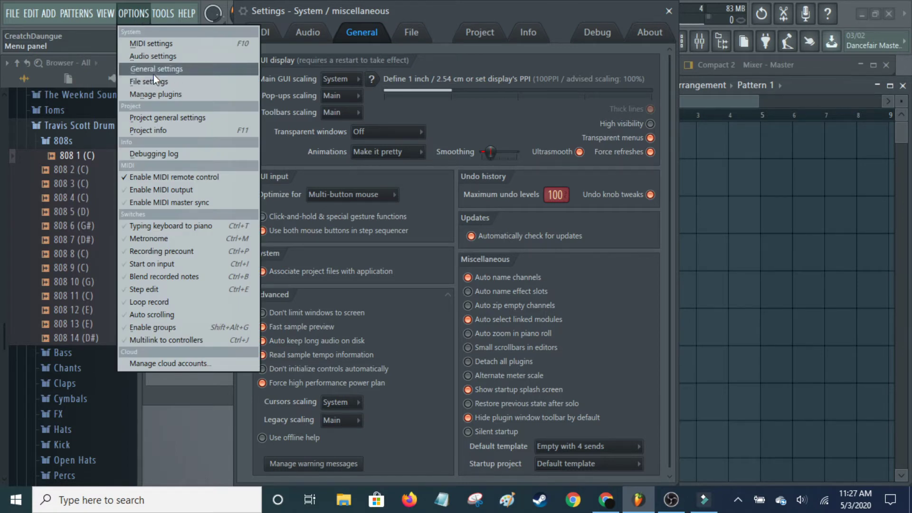
pyautogui.click(178, 435)
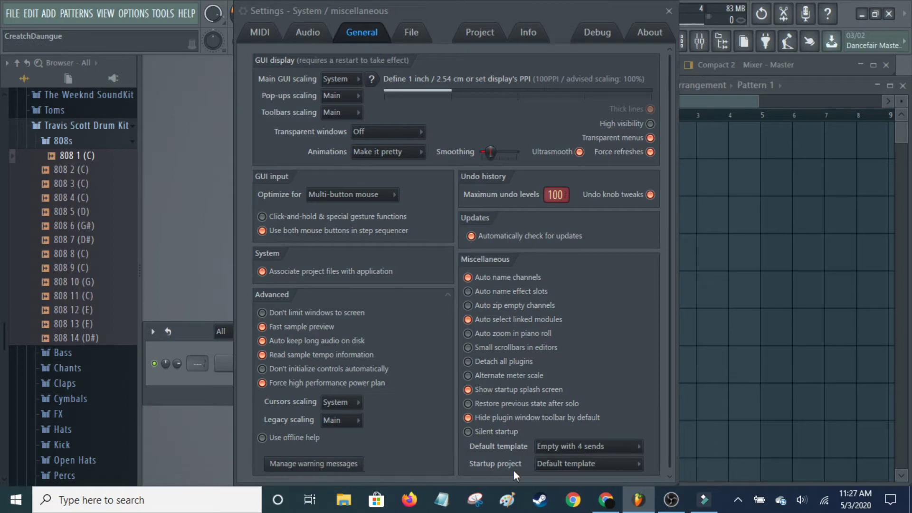
# Step: Set Startup project to Default template and open the default template list
pyautogui.click(590, 463)
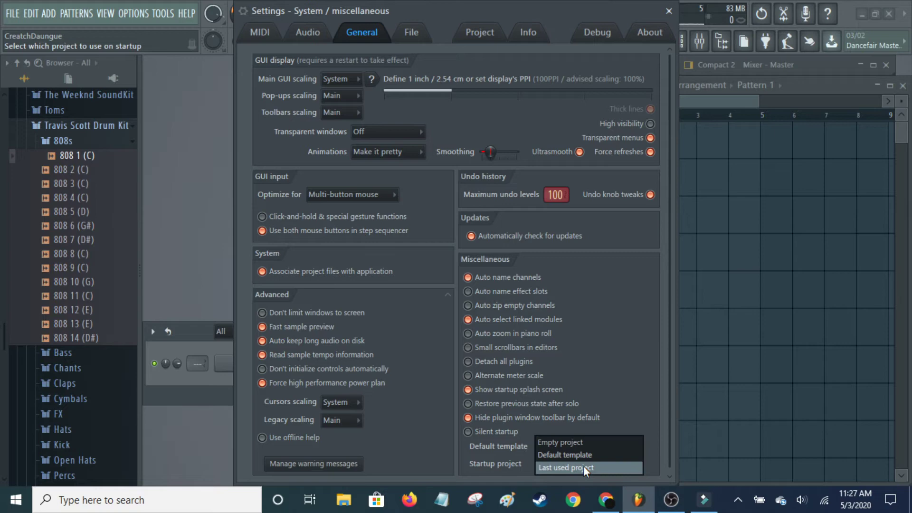
pyautogui.click(590, 454)
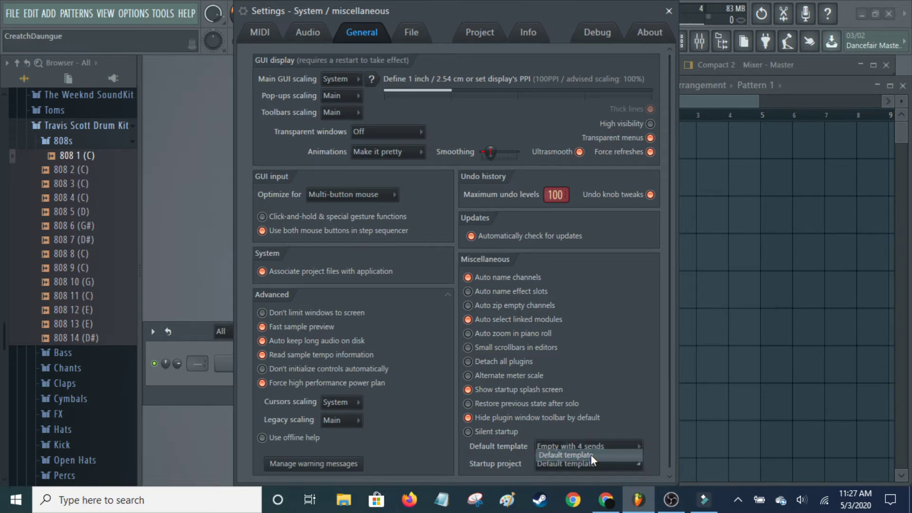
pyautogui.click(602, 449)
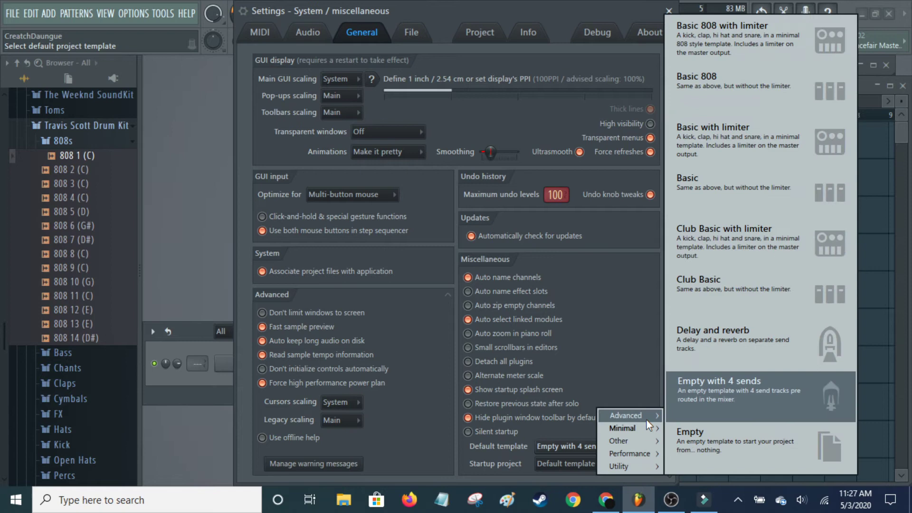
pyautogui.moveTo(623, 428)
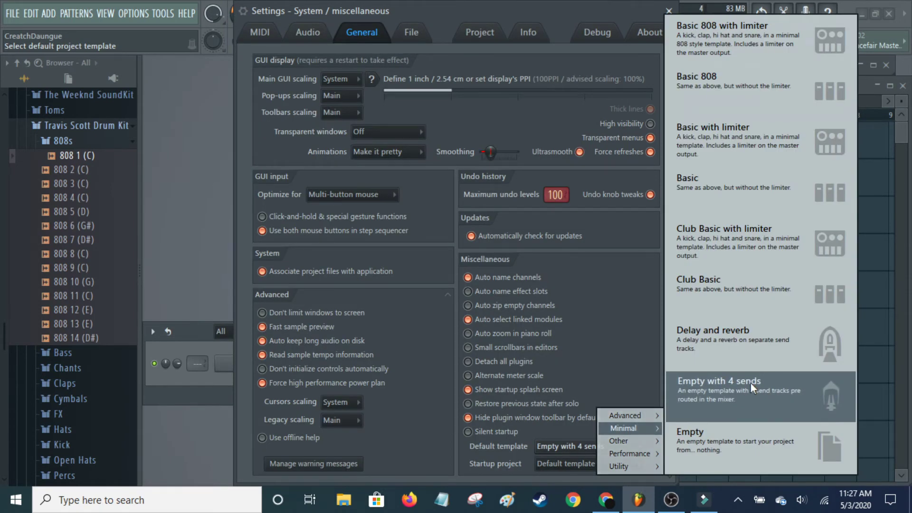
# Step: Pick 'Empty with 4 sends' in the template list
pyautogui.click(750, 382)
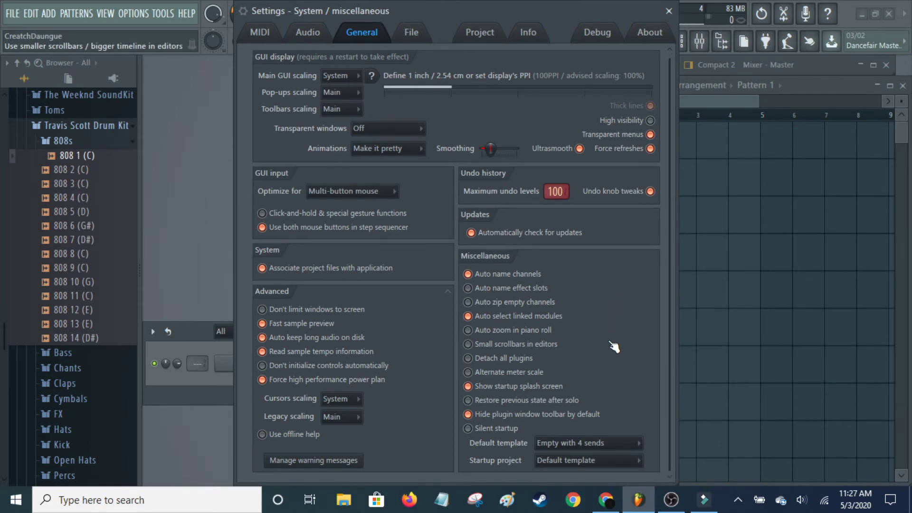
# Step: Close the Settings window with its top-right X
pyautogui.click(668, 11)
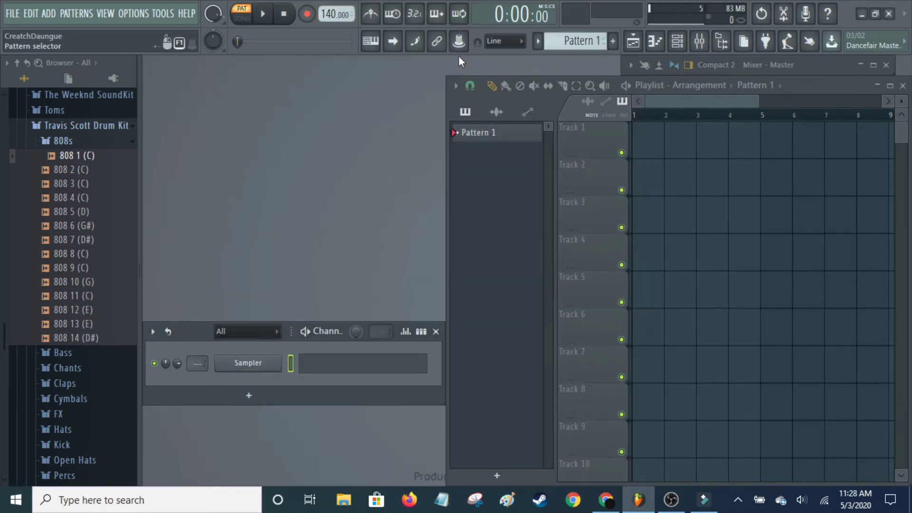